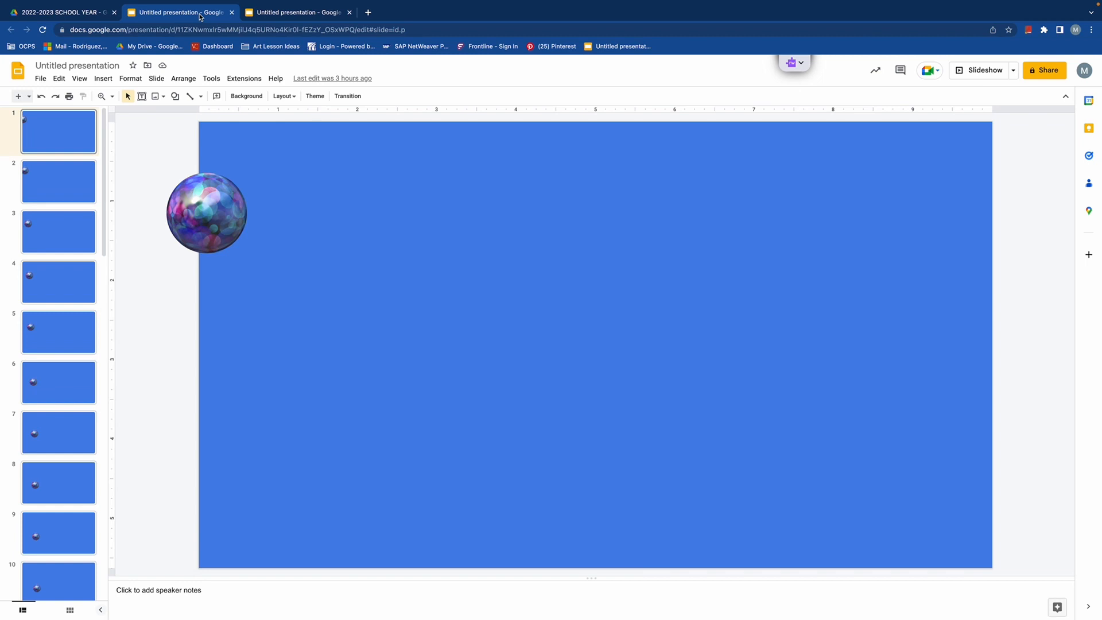
Switch to Google Drive and create a blank Google Slides presentation in the 2022-2023 SCHOOL YEAR folder.
left_click(87, 16)
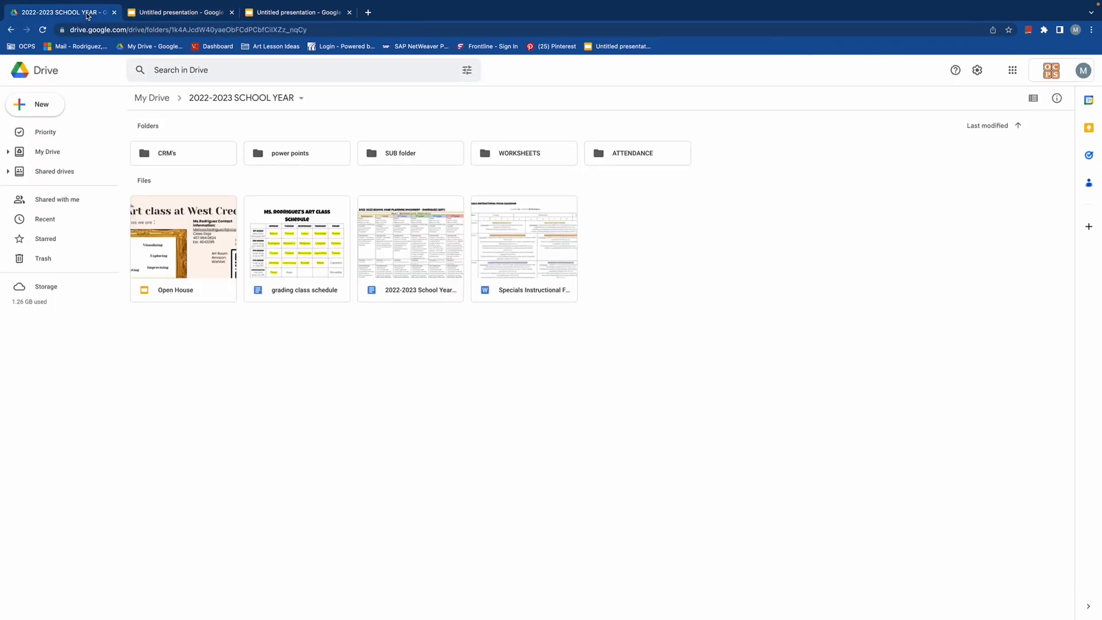
left_click(48, 112)
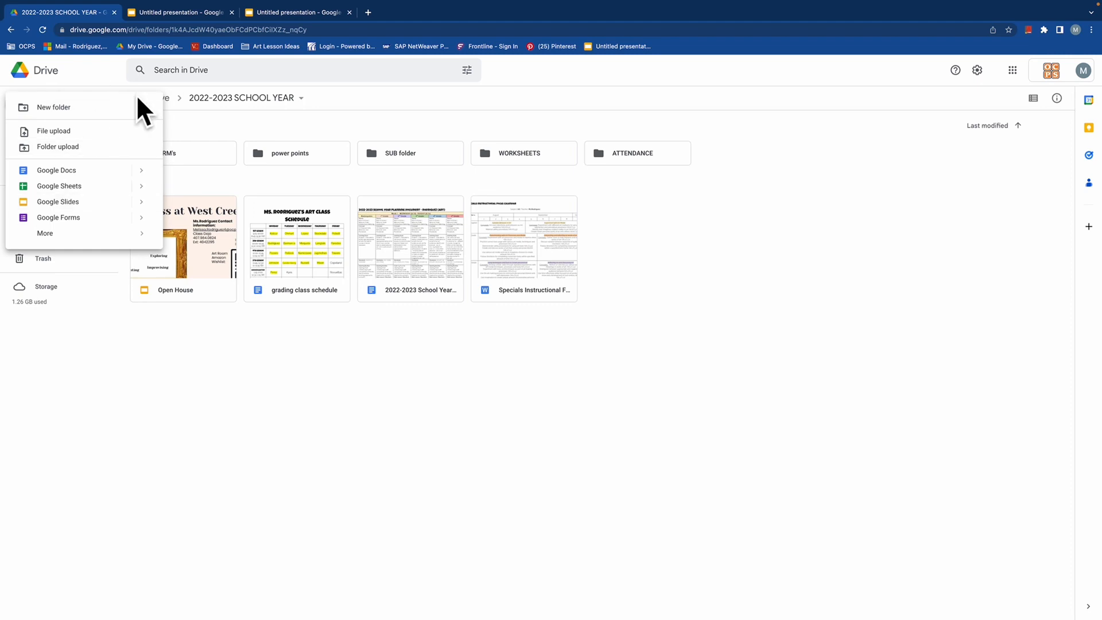
left_click(68, 205)
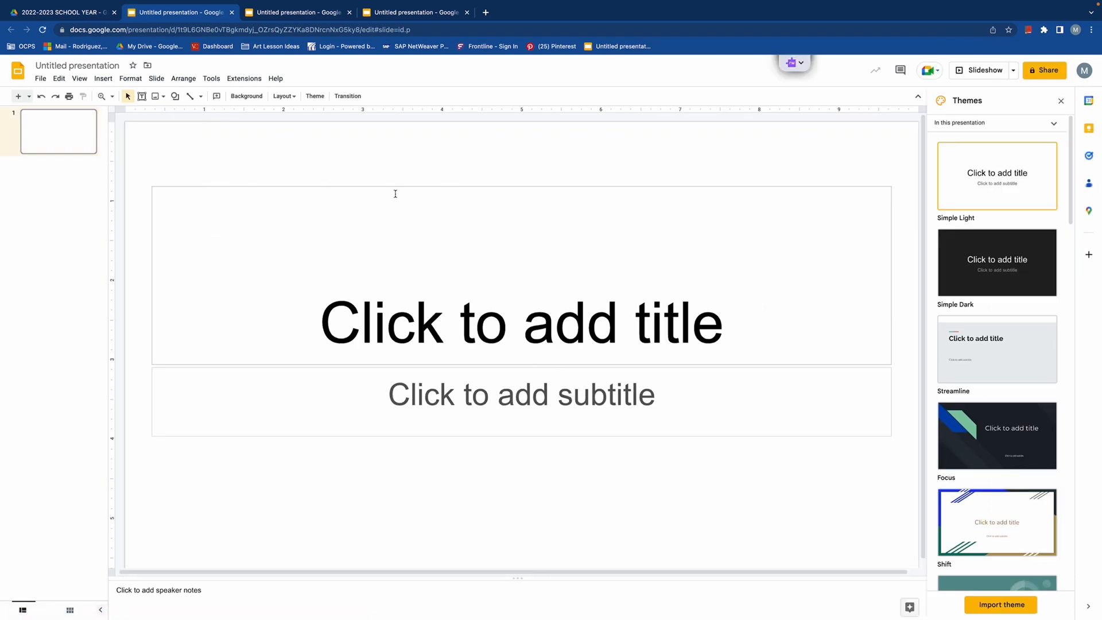
Rename the presentation as ball bounce.
left_click(88, 67)
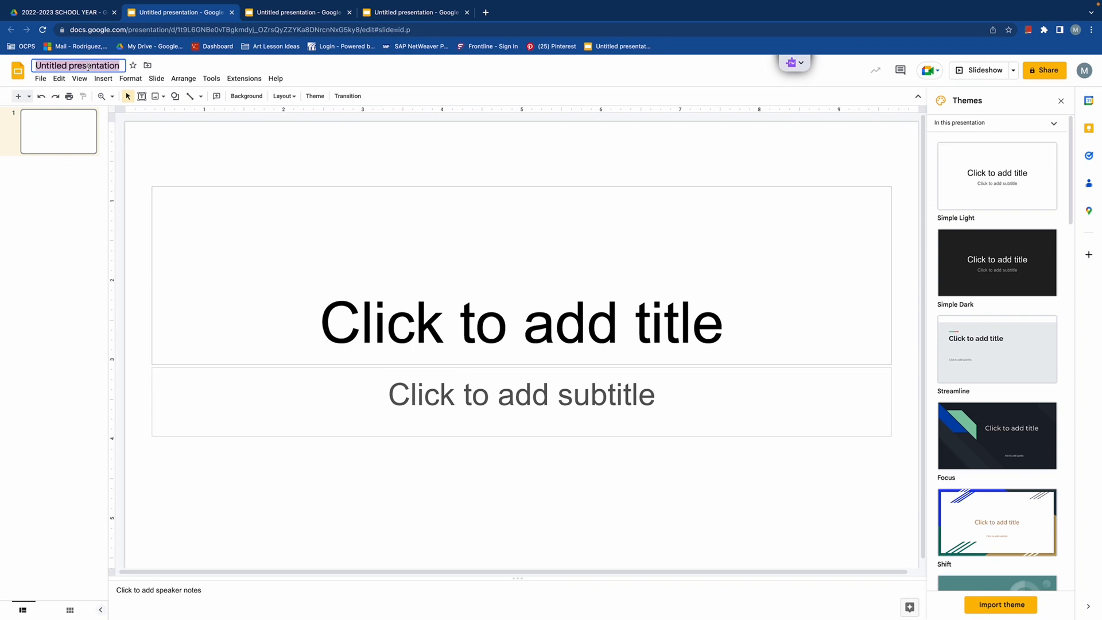
type("b")
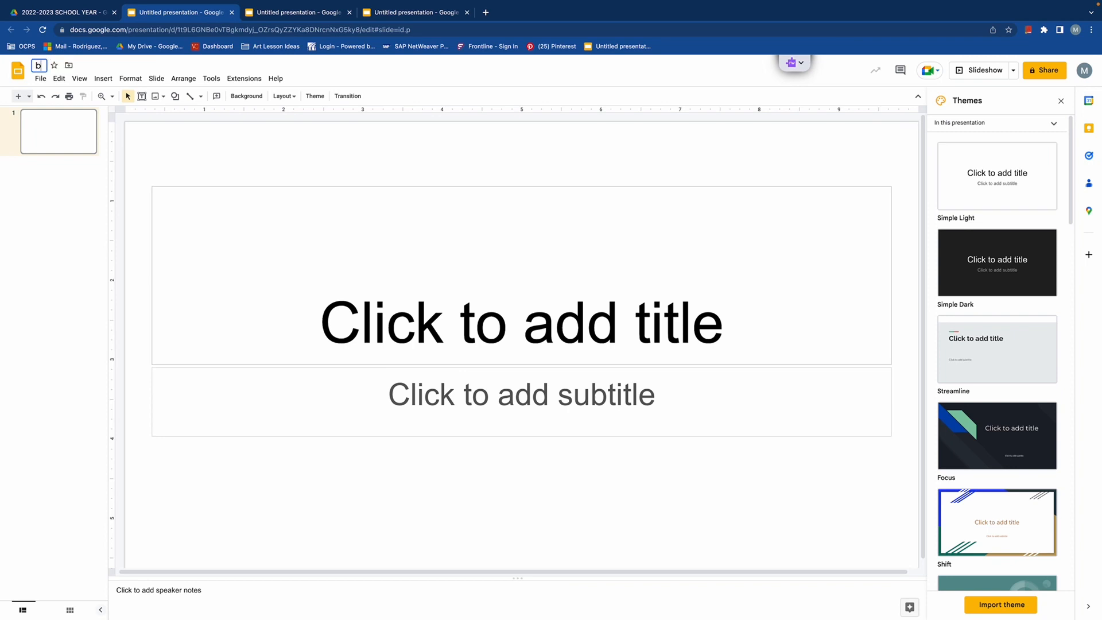
type("all bounce")
left_click(85, 284)
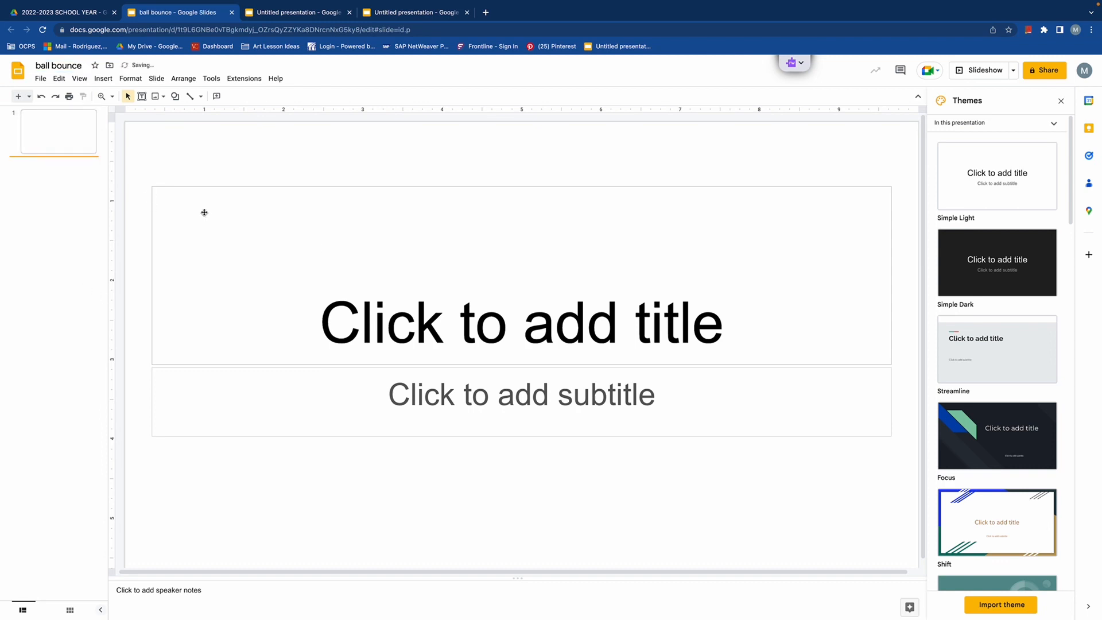
Delete the title and subtitle placeholders from the first slide.
left_click(701, 372)
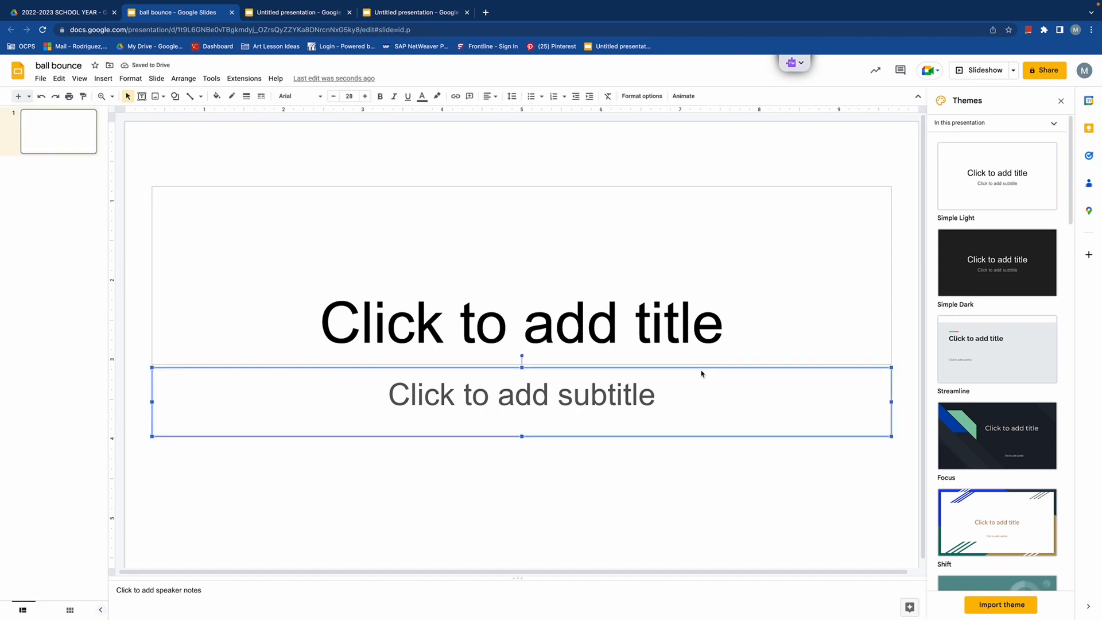
left_click(294, 187)
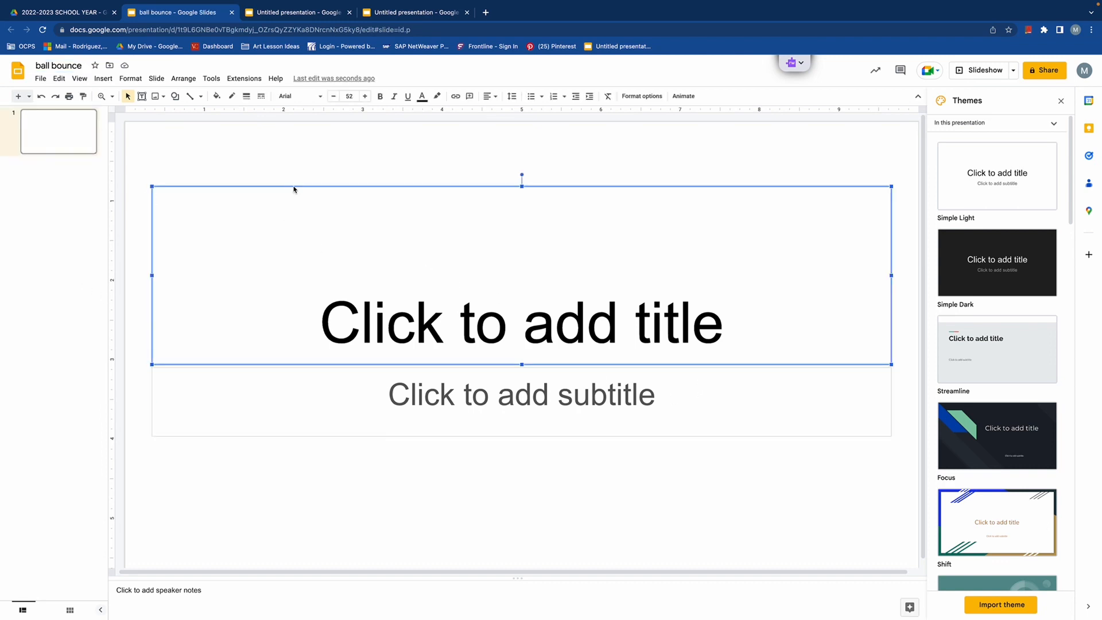
key("Delete")
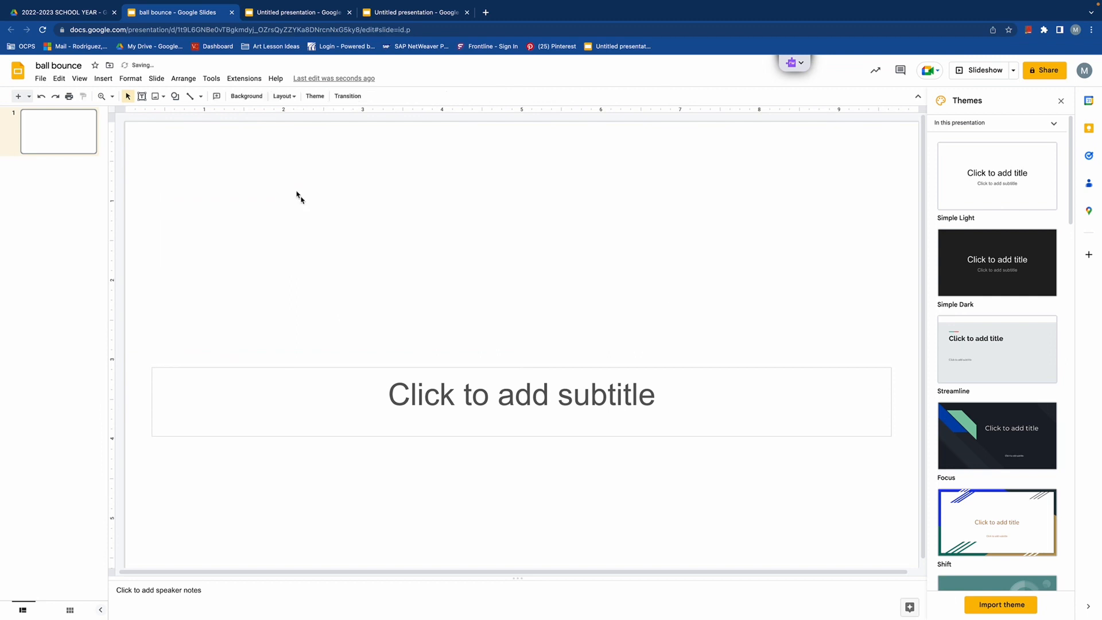
left_click(448, 371)
key("Delete")
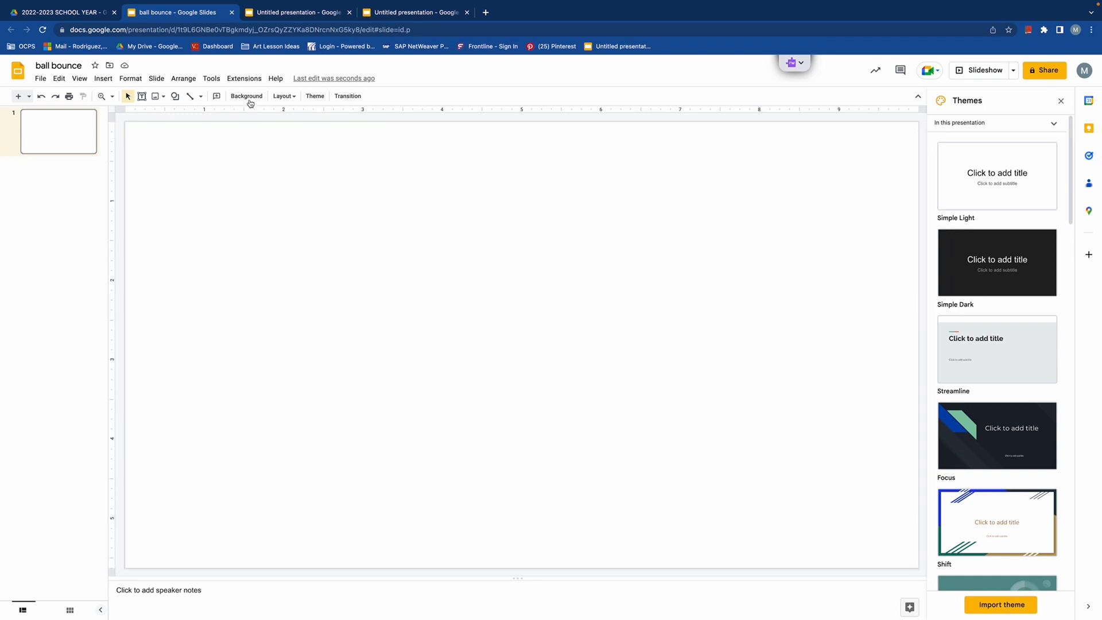
Check the example presentation with the blue slides, and give the ball bounce slide a solid light blue background.
left_click(291, 5)
left_click(267, 48)
left_click(267, 48)
left_click(273, 19)
left_click(273, 15)
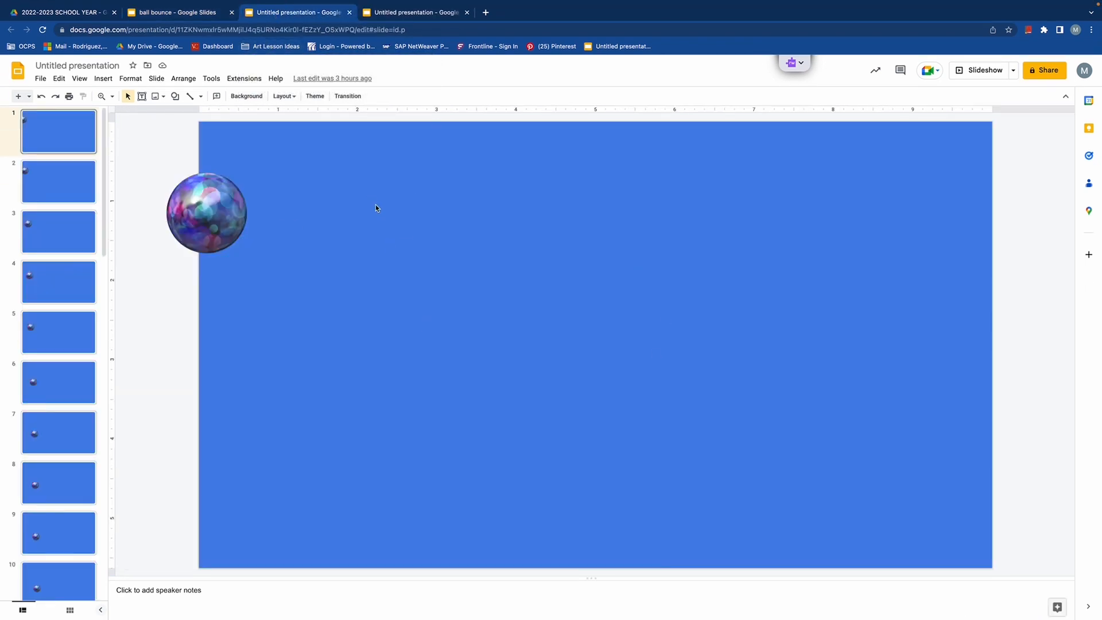
left_click(169, 13)
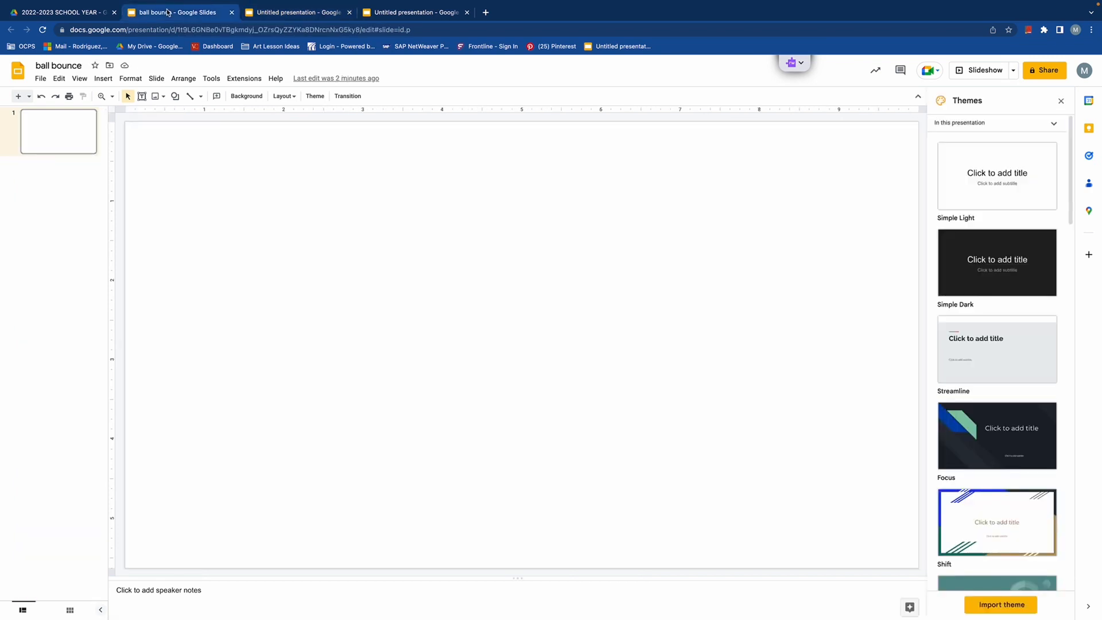
left_click(255, 97)
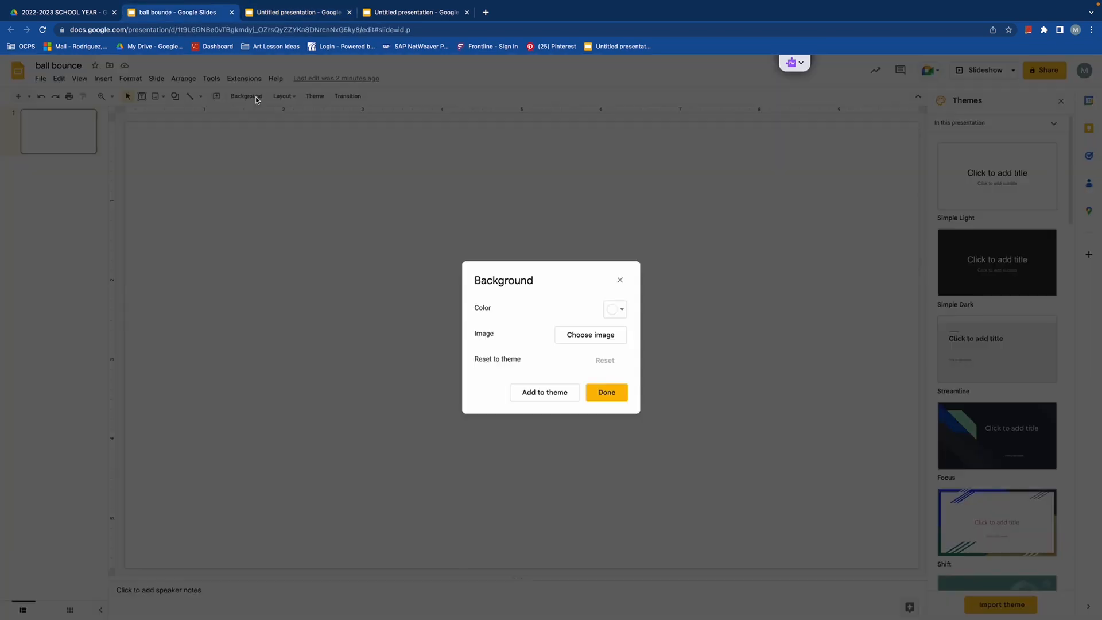
left_click(615, 313)
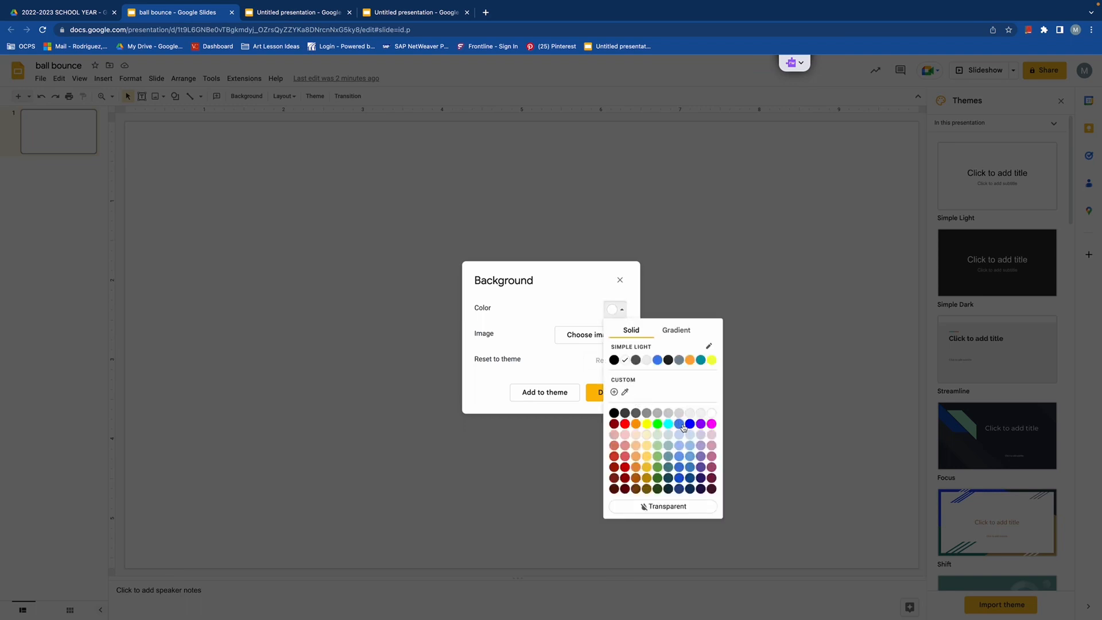
left_click(680, 451)
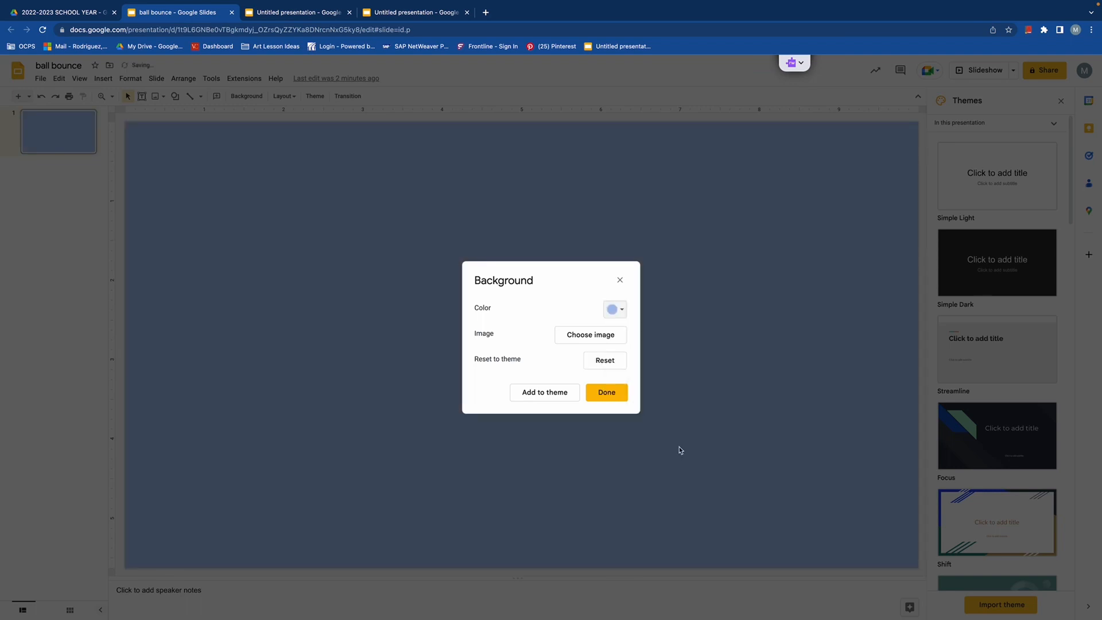
left_click(612, 395)
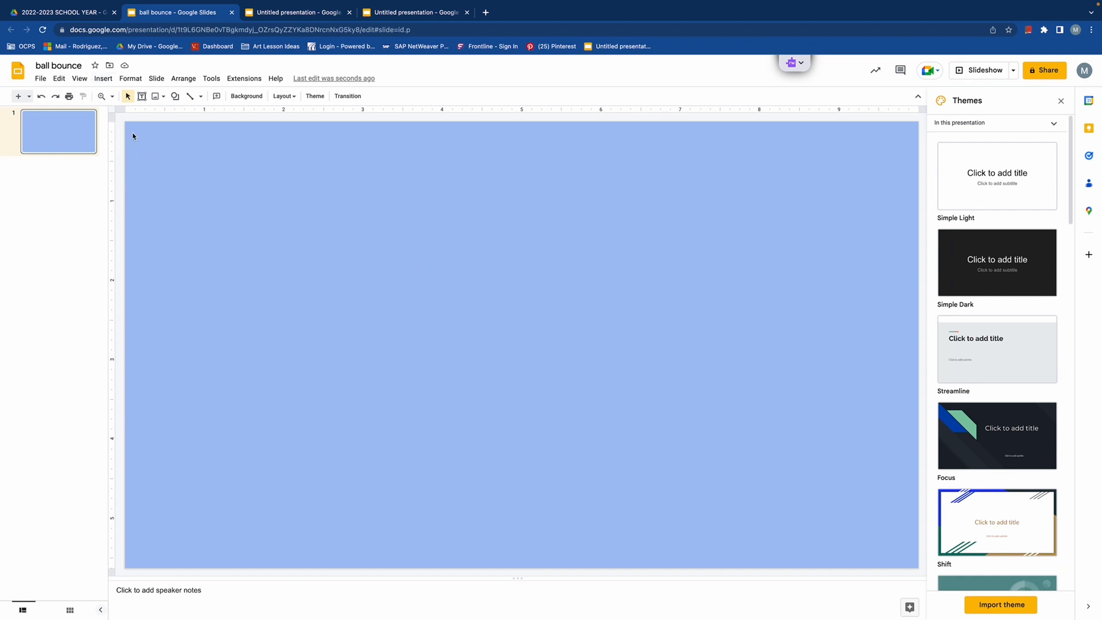
left_click(103, 78)
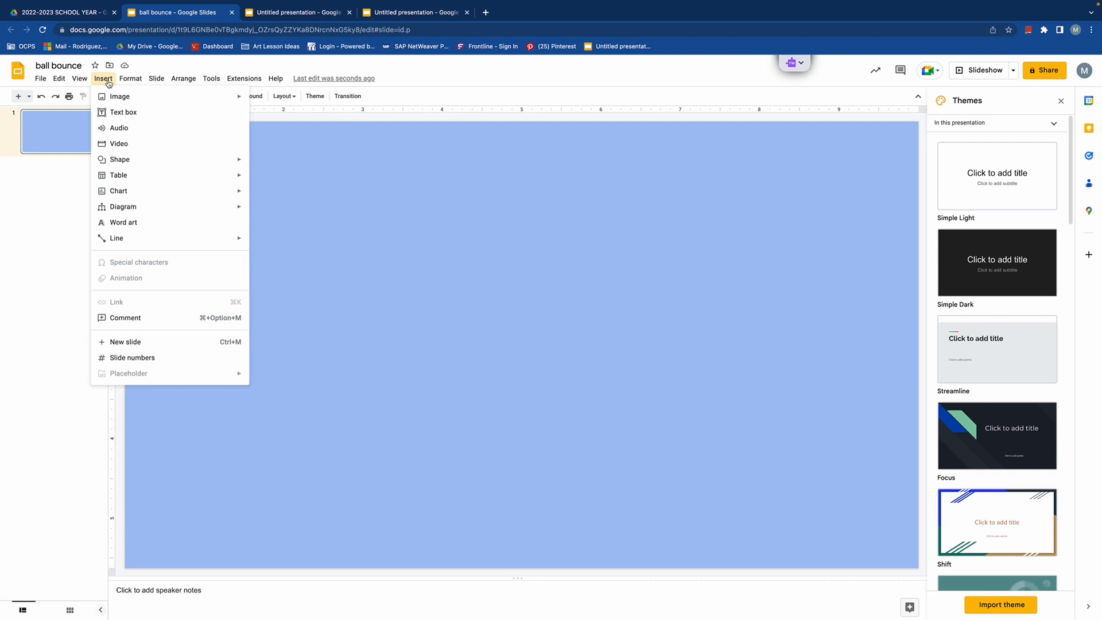
mouse_move(109, 99)
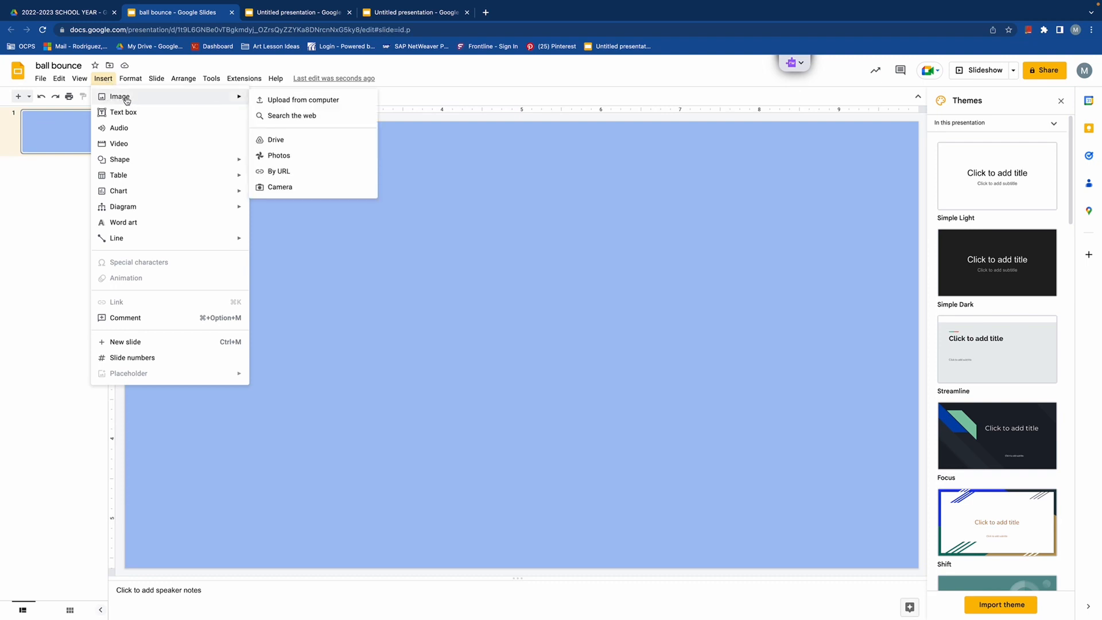
left_click(300, 118)
left_click(944, 114)
left_click(1057, 104)
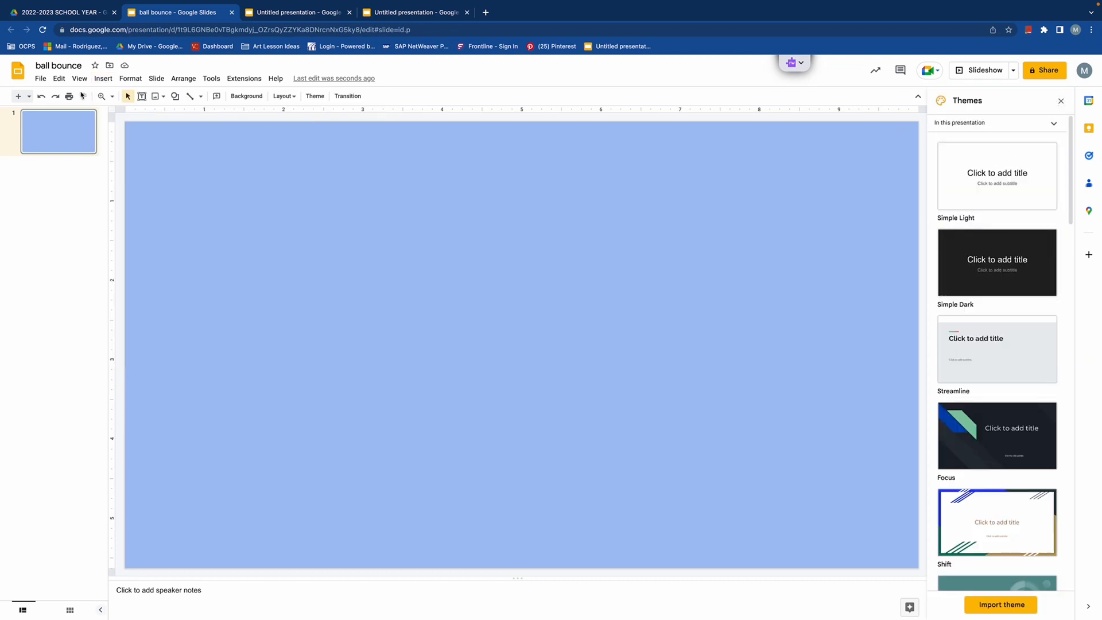
Search the web for images of "ball transparent" from within the presentation.
left_click(106, 81)
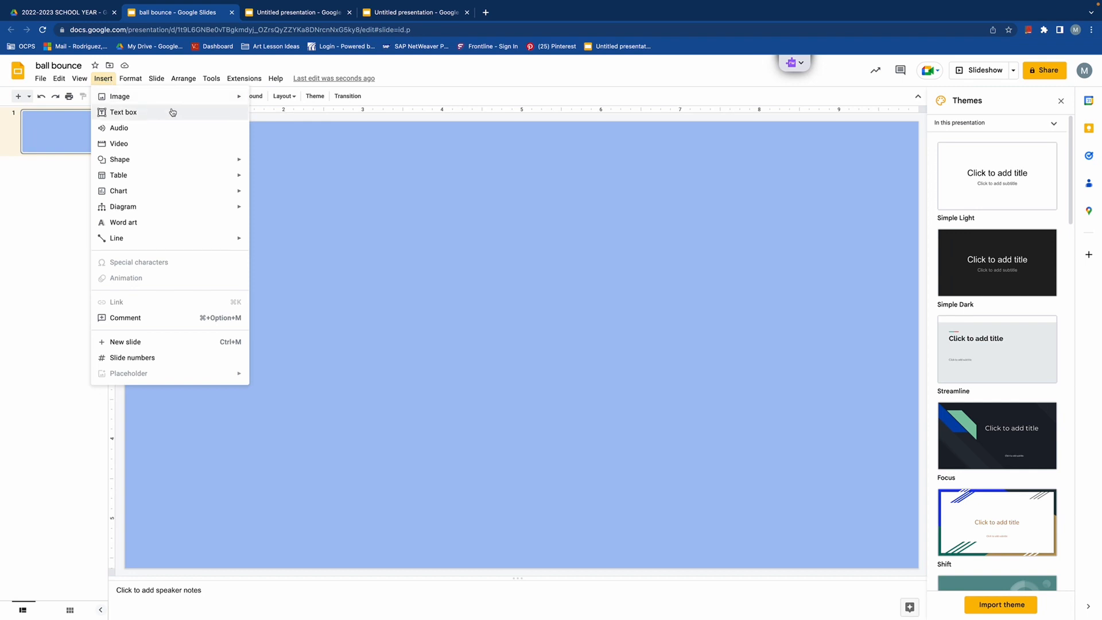
mouse_move(217, 105)
left_click(276, 116)
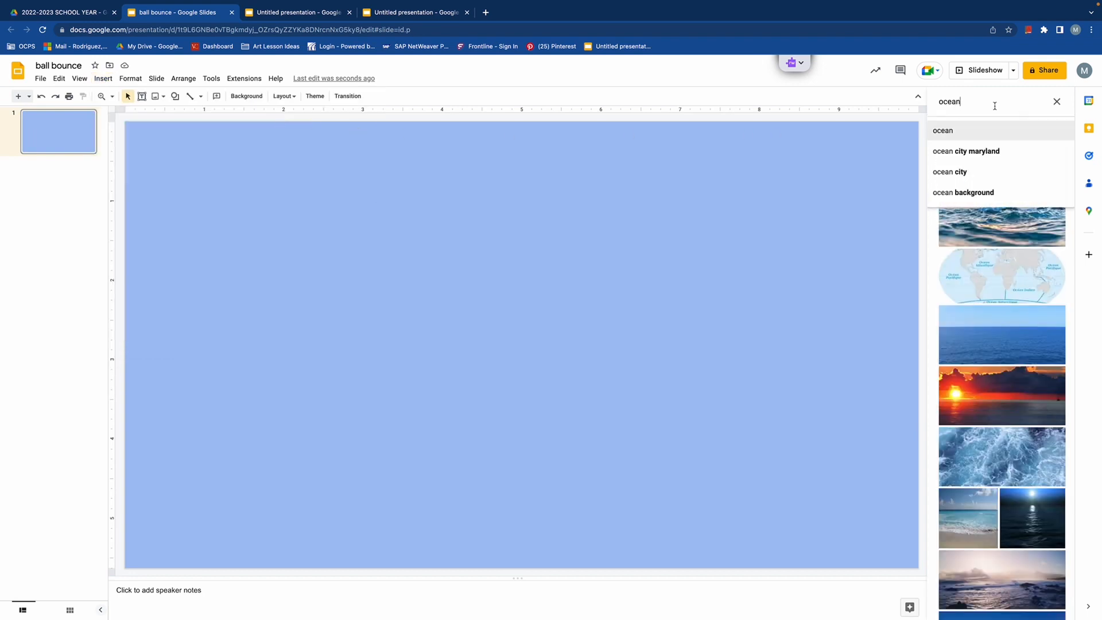
key("BackSpace")
key("BackSpace")
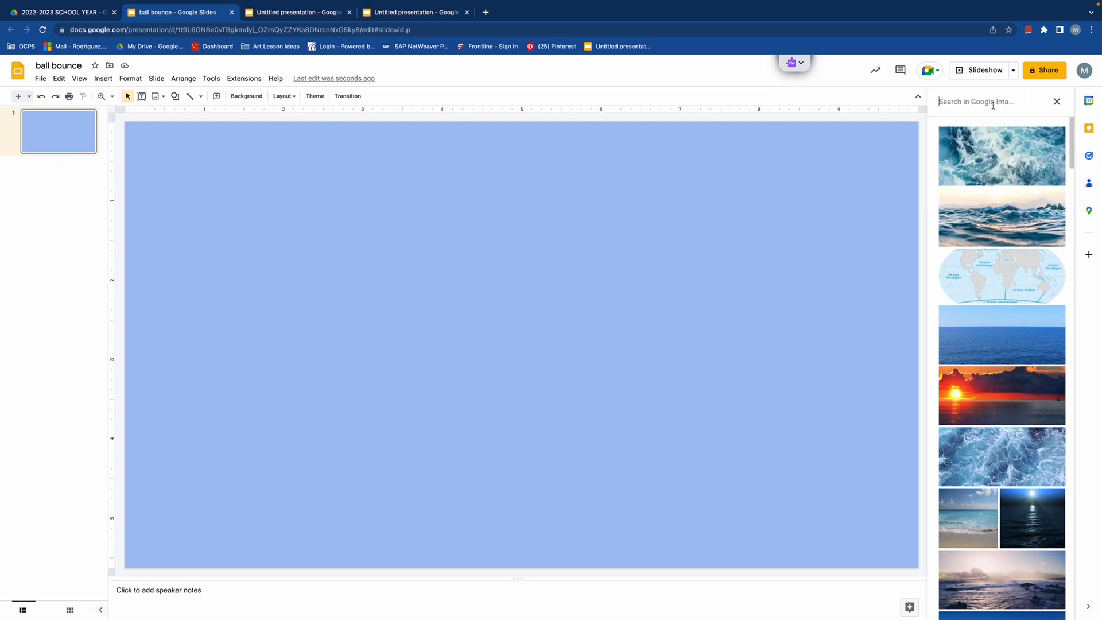
type("ball")
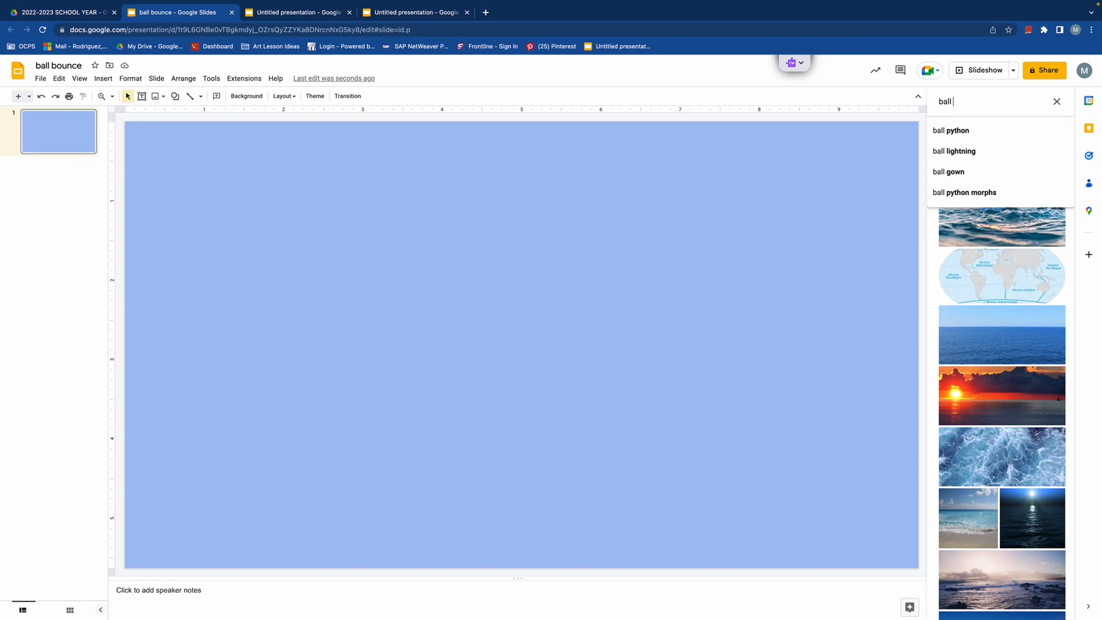
type(" transparent")
key("Return")
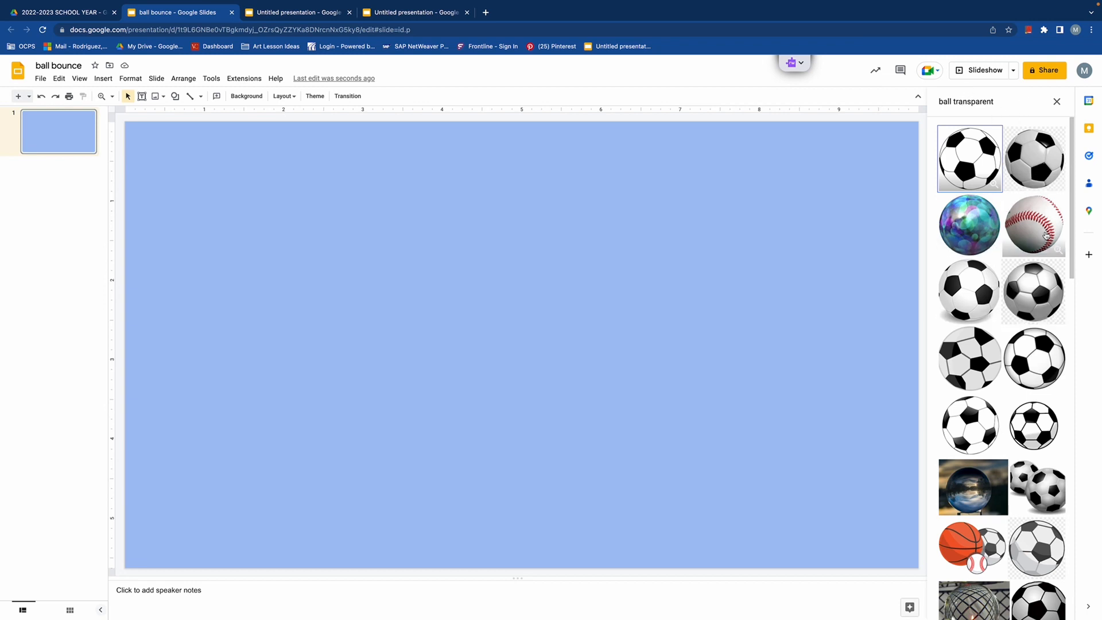
Insert the shiny blue, green and purple ball from the image results into the slide.
scroll(1033, 322, "down", 2)
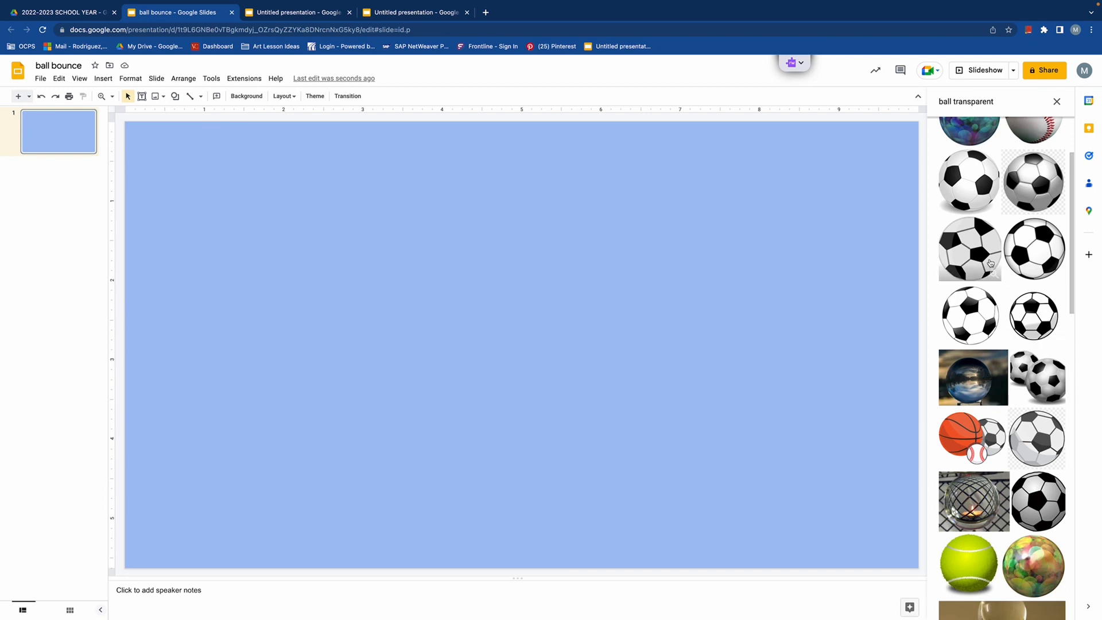
scroll(995, 377, "up", 2)
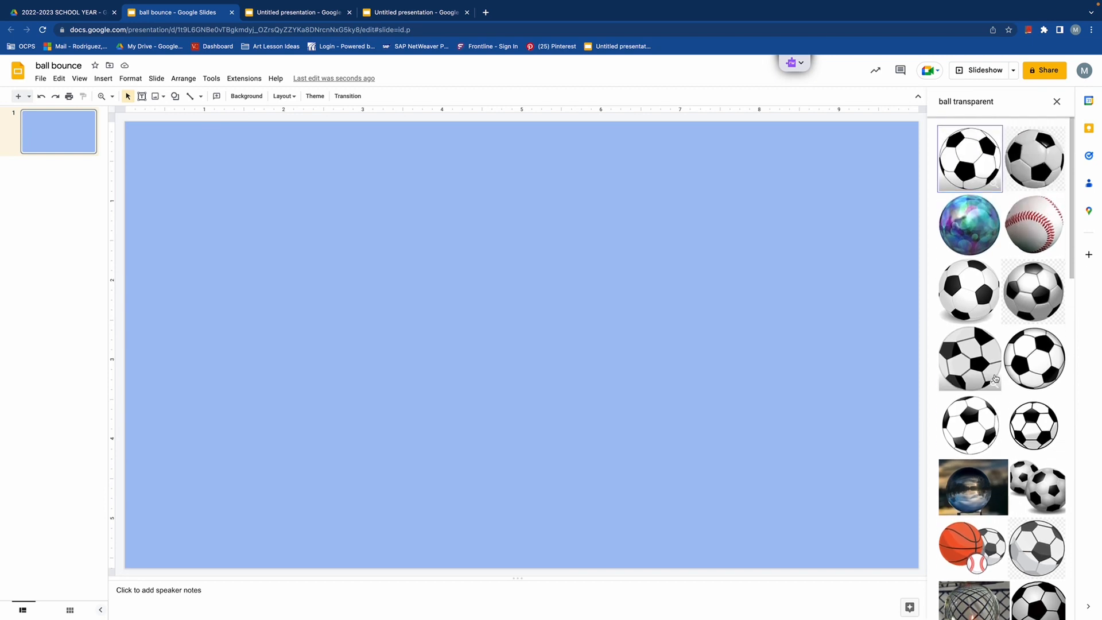
left_click(979, 228)
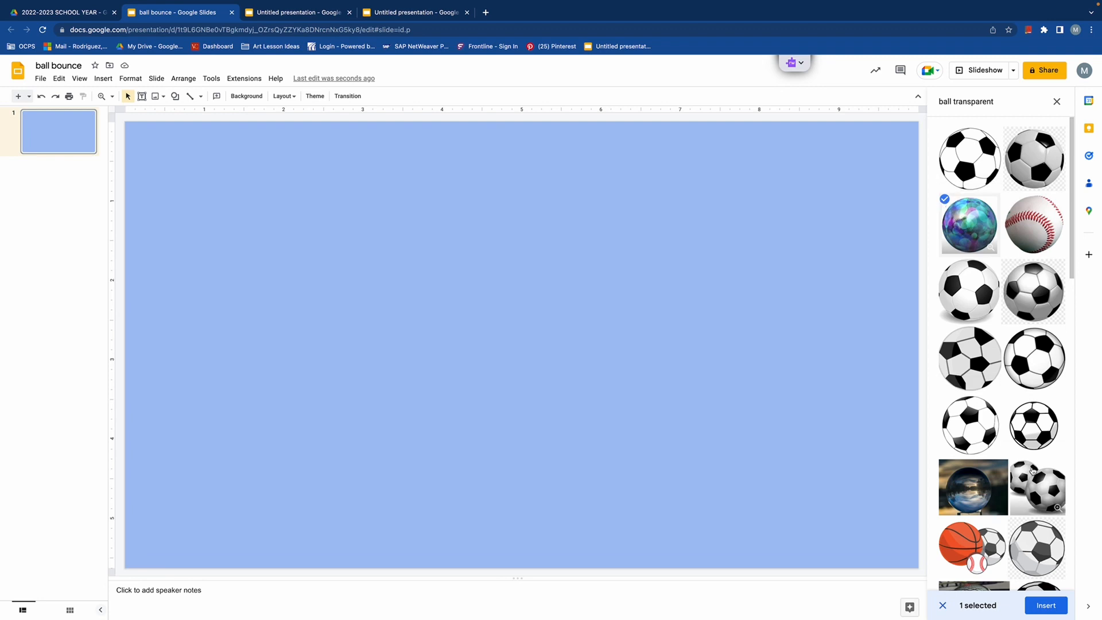
left_click(1046, 606)
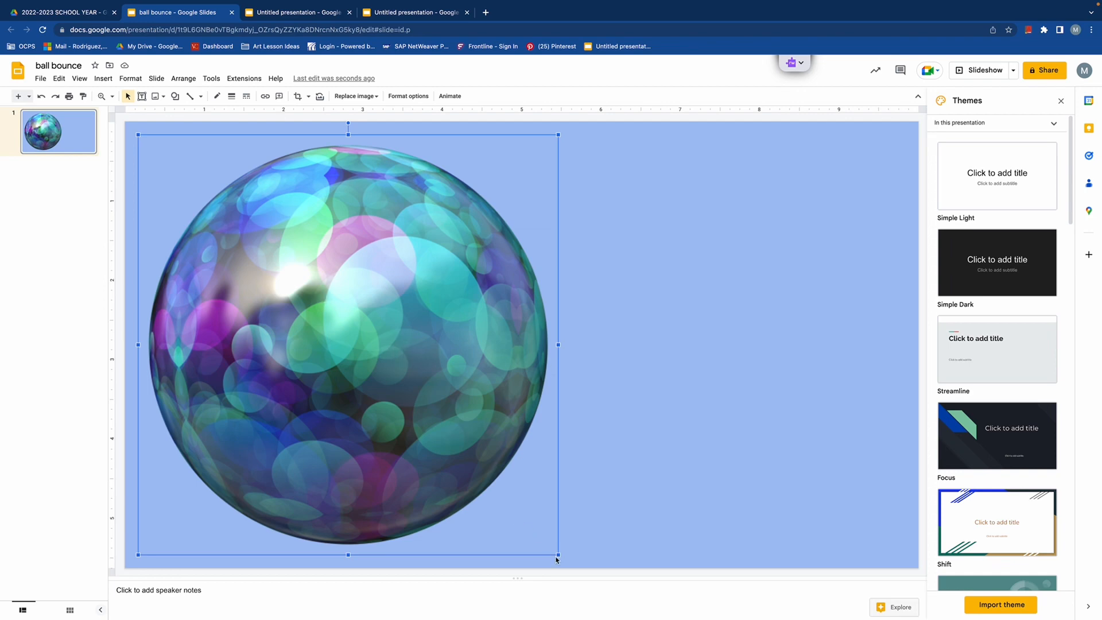
Shrink the ball image to about 1 inch wide, keeping it near the slide's upper-left corner.
left_click_drag(560, 556, 214, 216)
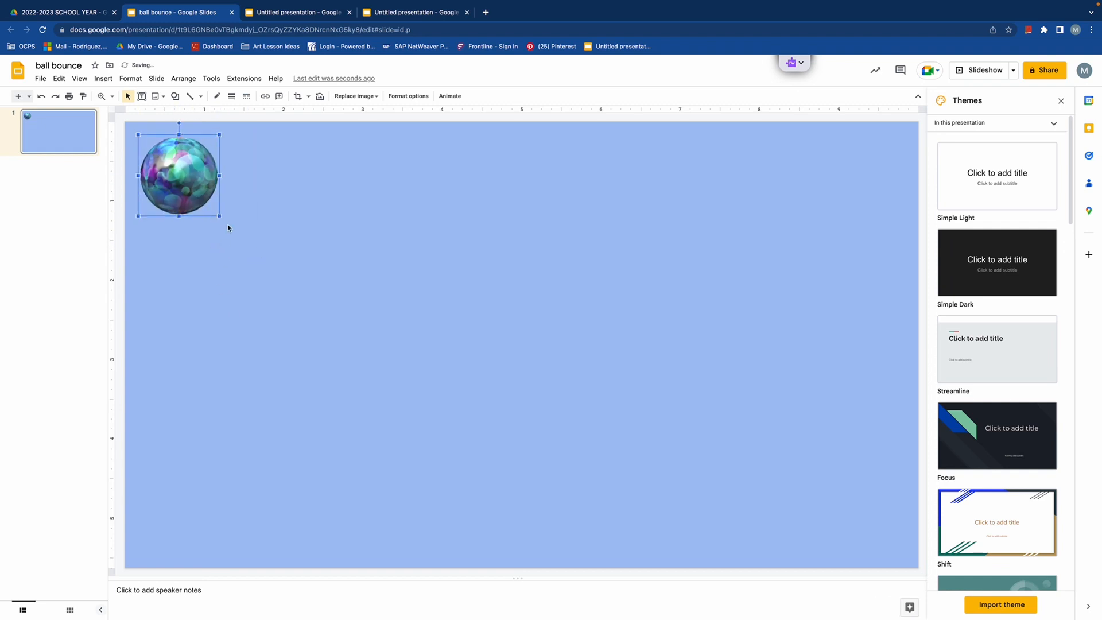
left_click_drag(221, 218, 223, 220)
left_click(64, 138)
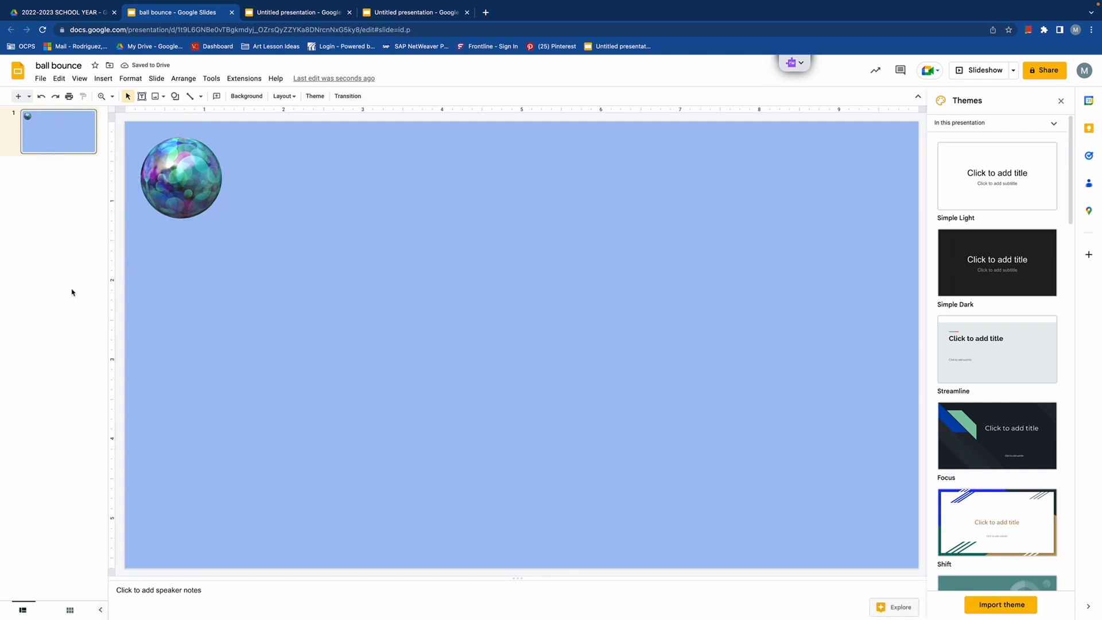
Check the example's slide sequence, and move the ball in the ball bounce presentation so it hangs partly over the slide's left edge.
left_click(314, 13)
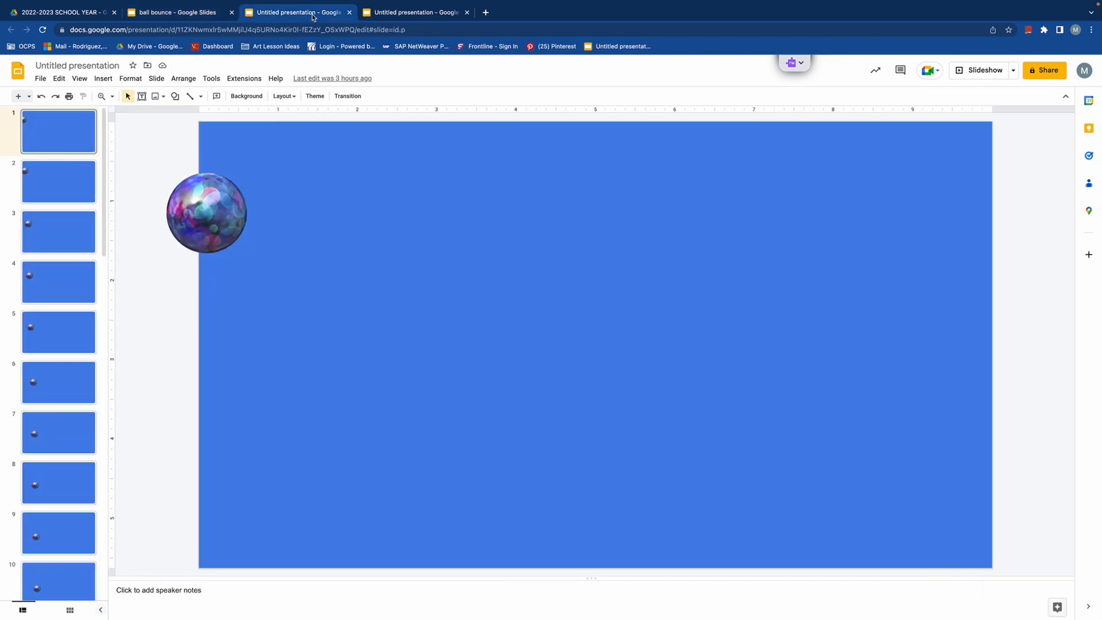
scroll(104, 201, "down", 3)
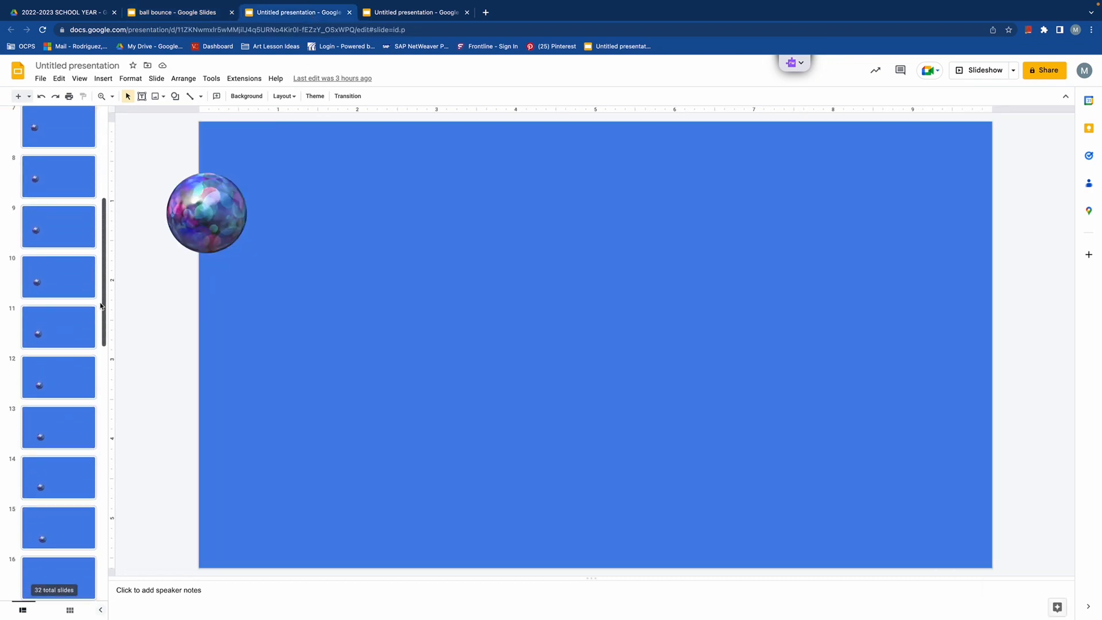
left_click(177, 16)
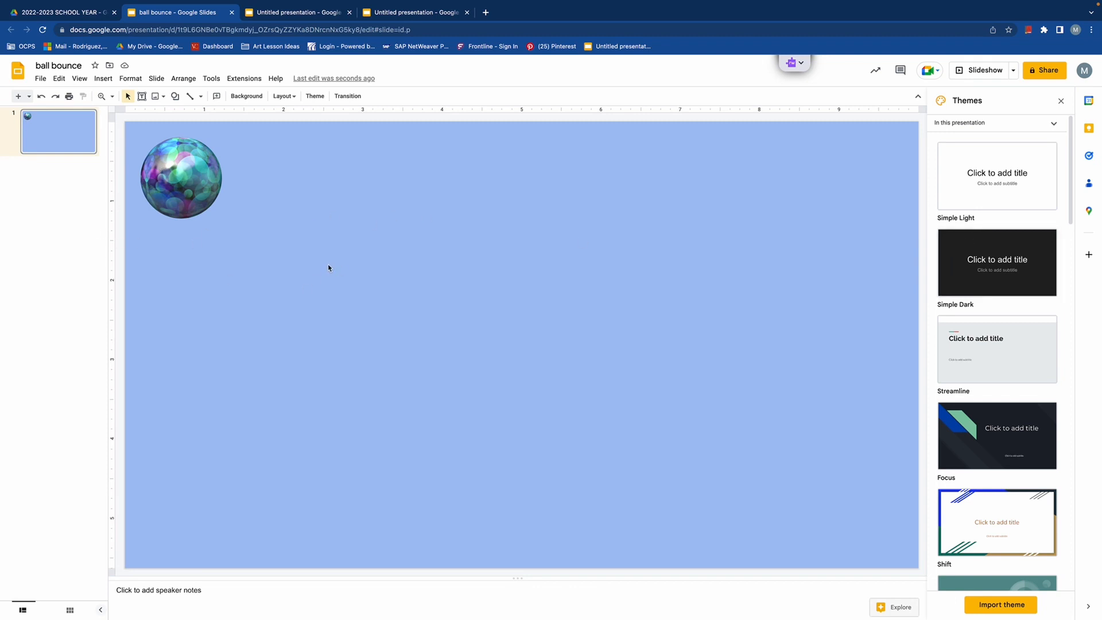
left_click_drag(186, 175, 144, 199)
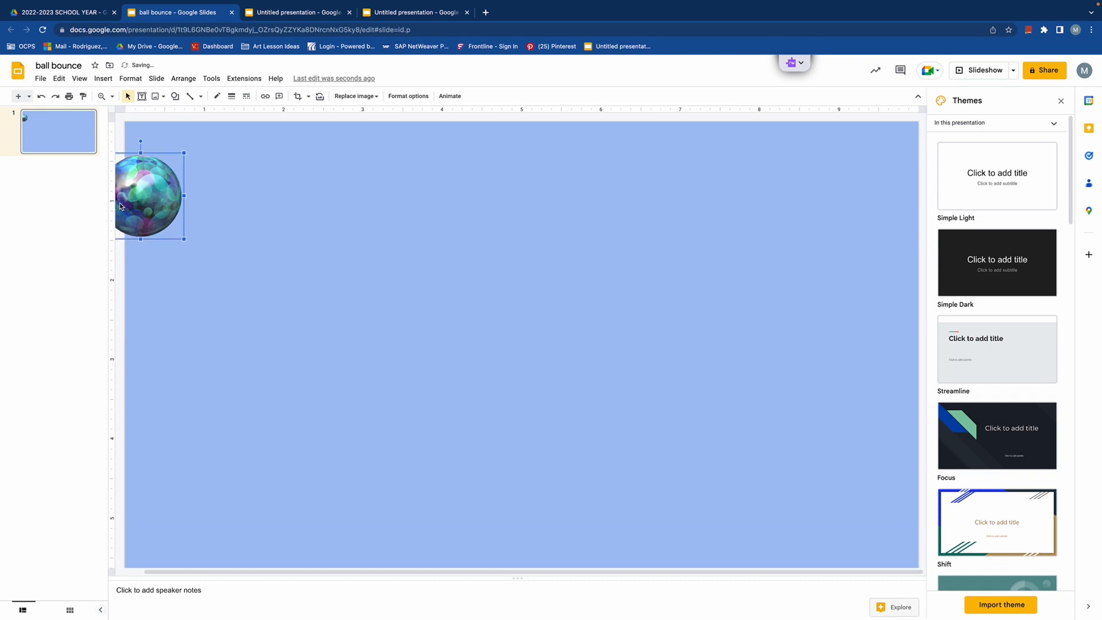